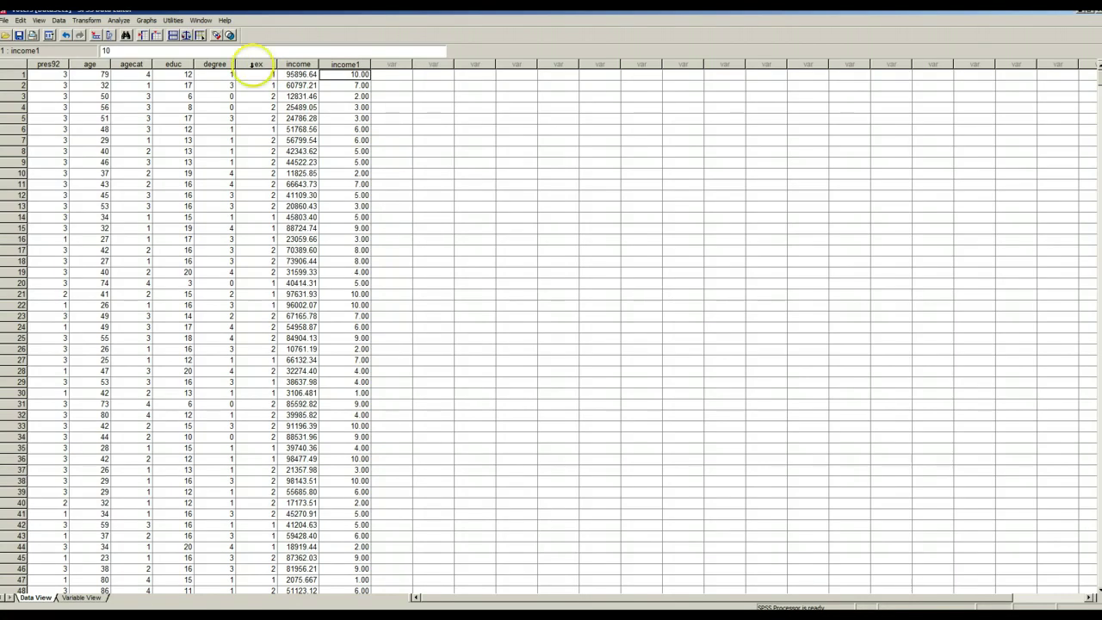
Step: Set up a crosstab with income1 as the row variable and sex as the column variable
left_click(120, 20)
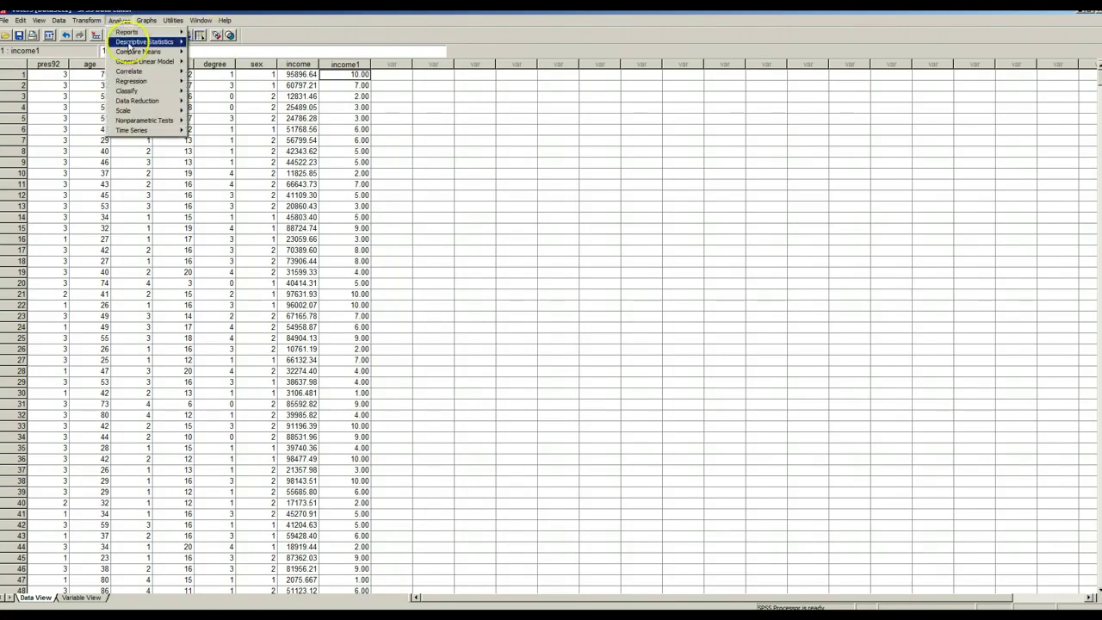
mouse_move(150, 41)
left_click(201, 72)
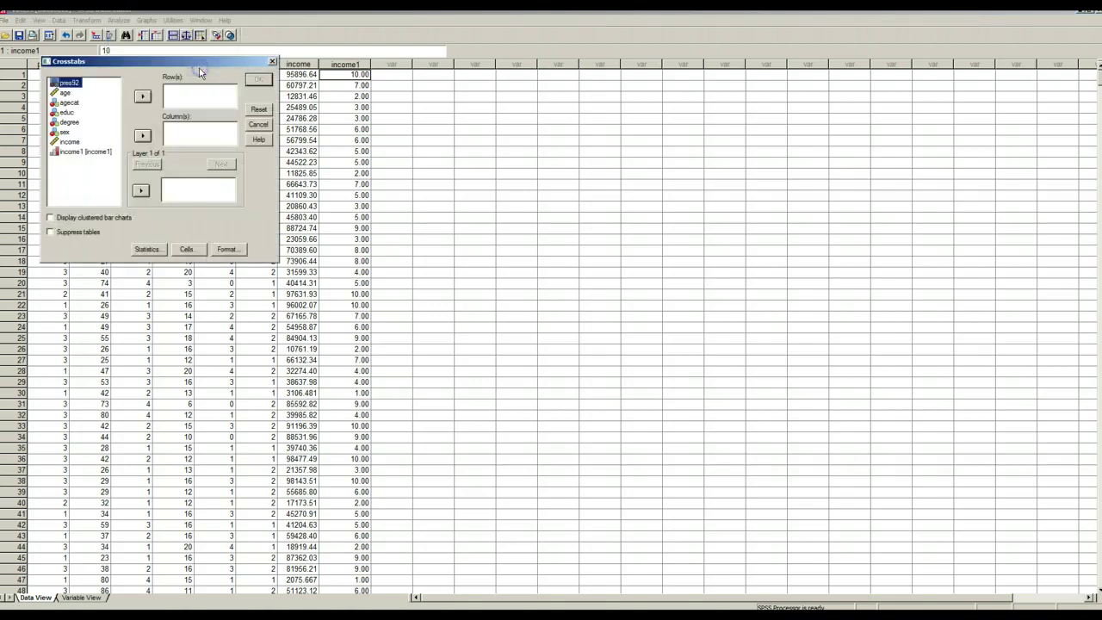
left_click(62, 131)
left_click(142, 135)
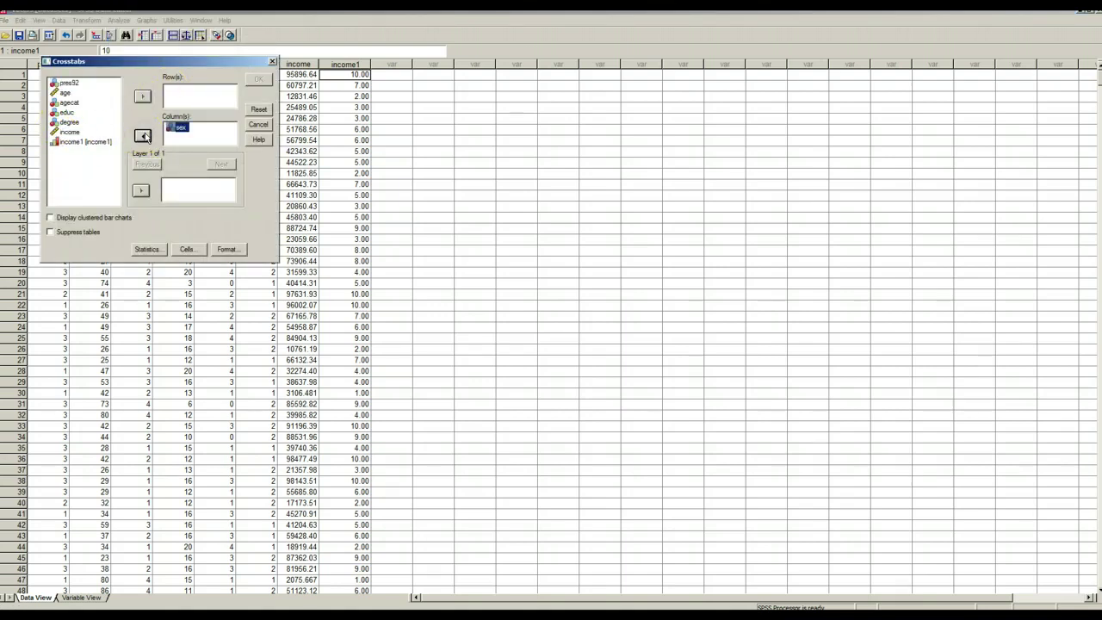
left_click(62, 144)
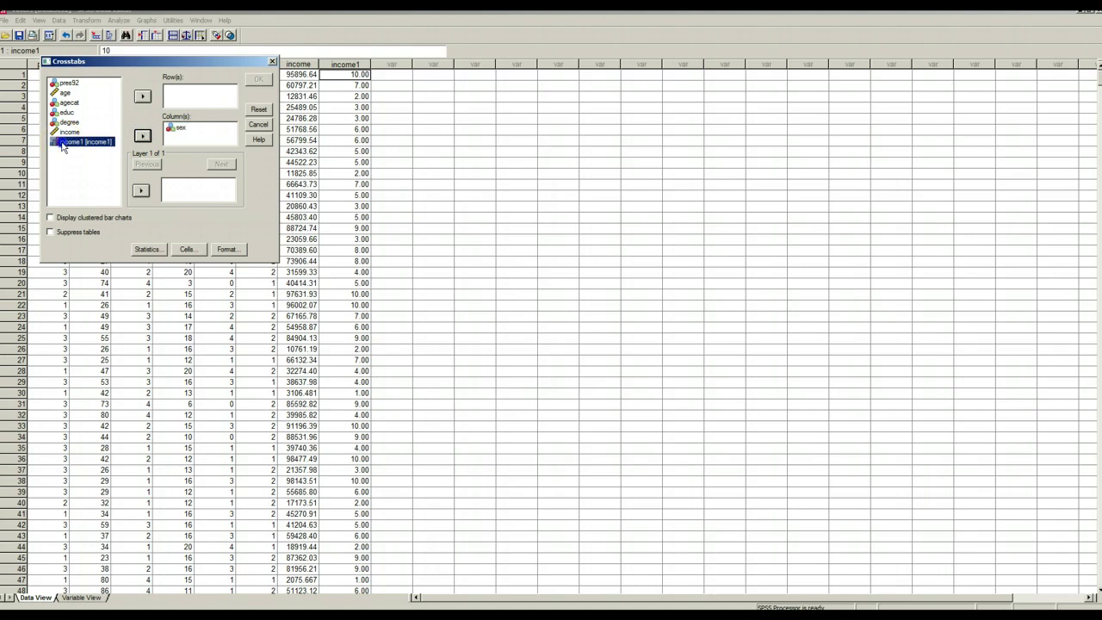
left_click(142, 96)
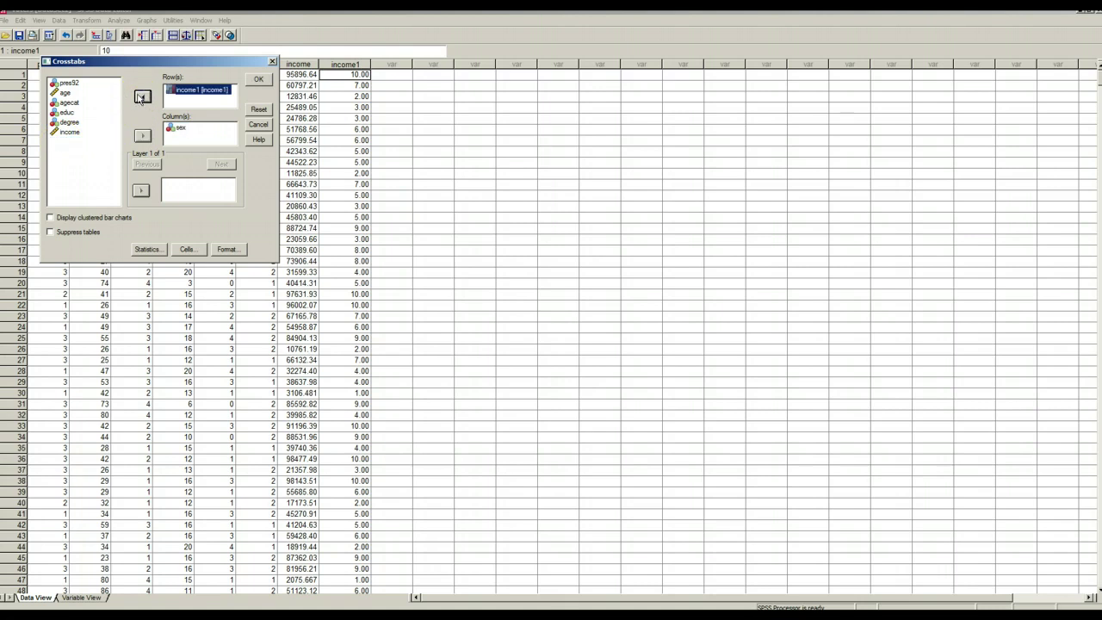
Step: Include the Chi-square statistic in the crosstab
left_click(148, 250)
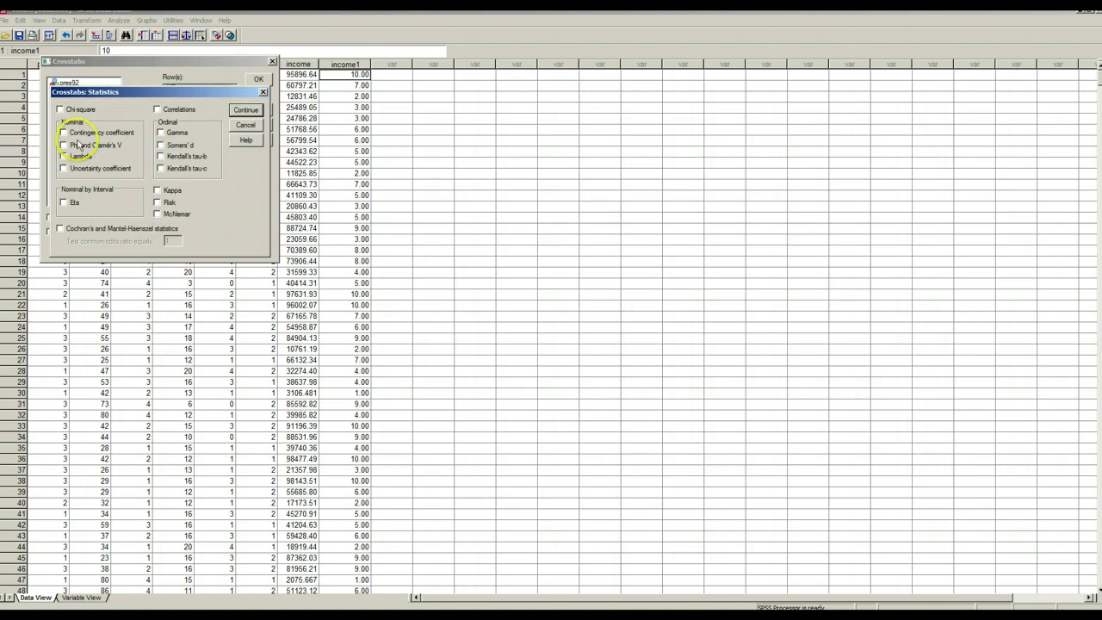
left_click(60, 110)
left_click(240, 110)
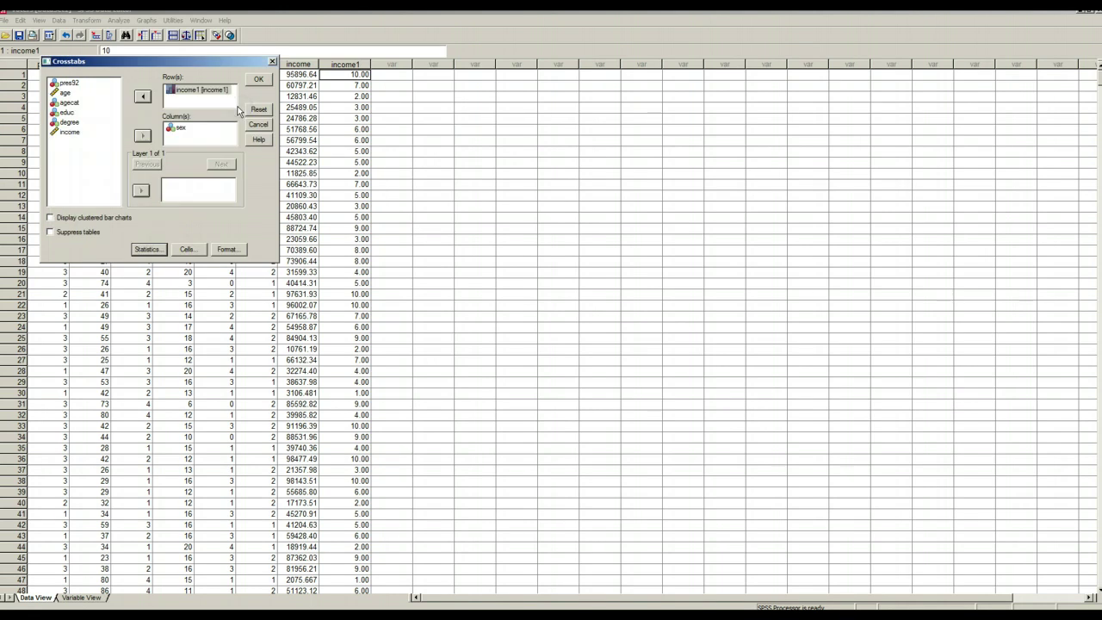
Step: Add row and column percentages to the crosstab cells, then run the analysis and review its output
left_click(188, 248)
left_click(111, 176)
left_click(111, 187)
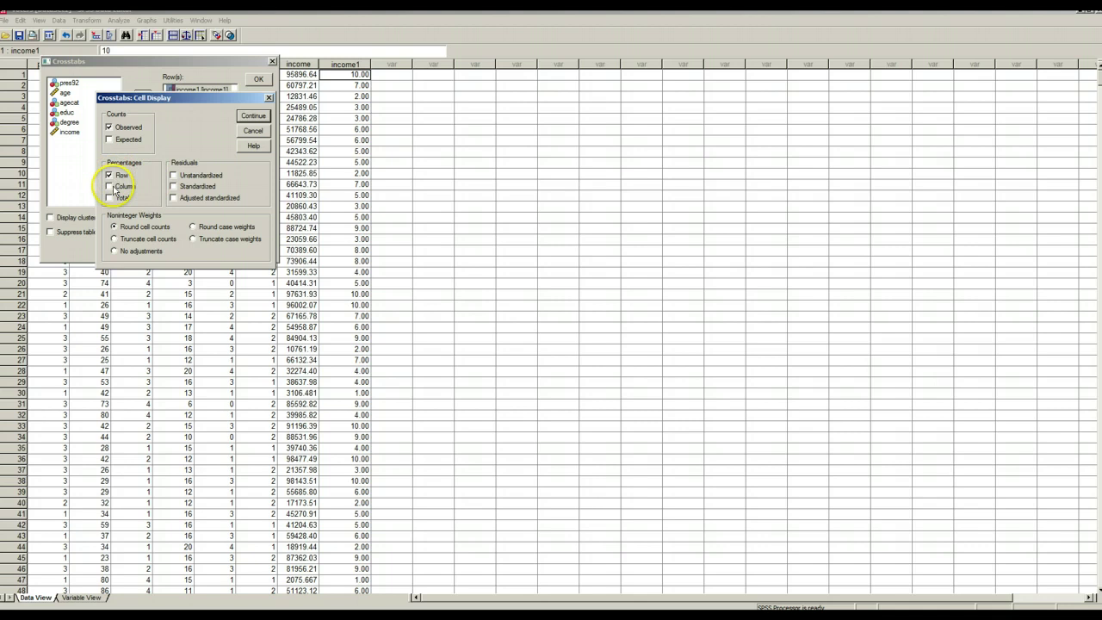
left_click(253, 116)
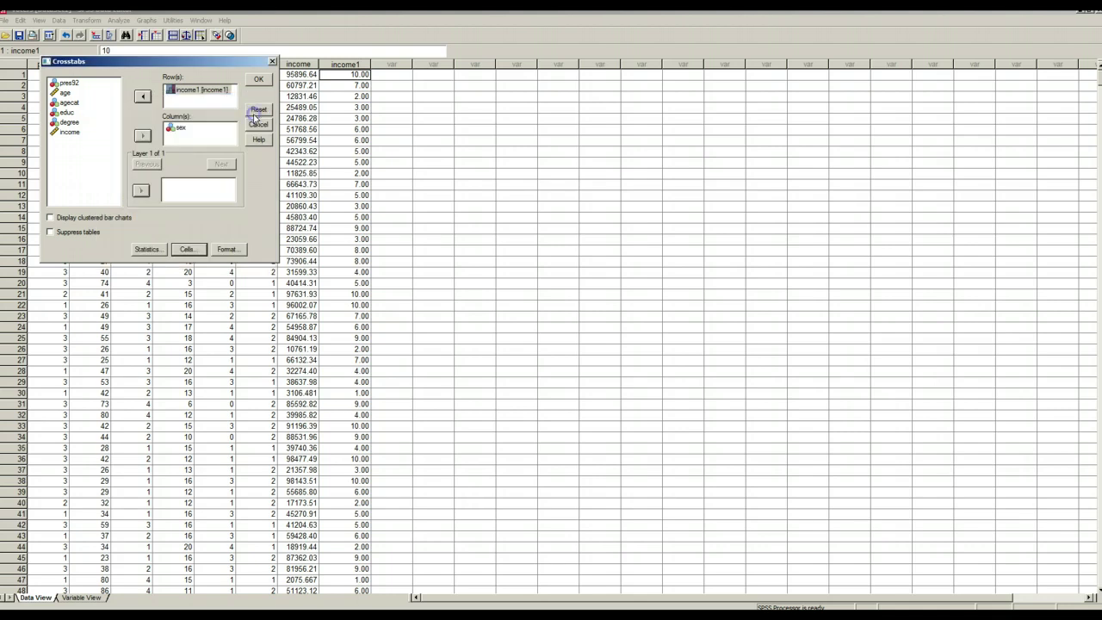
left_click(258, 79)
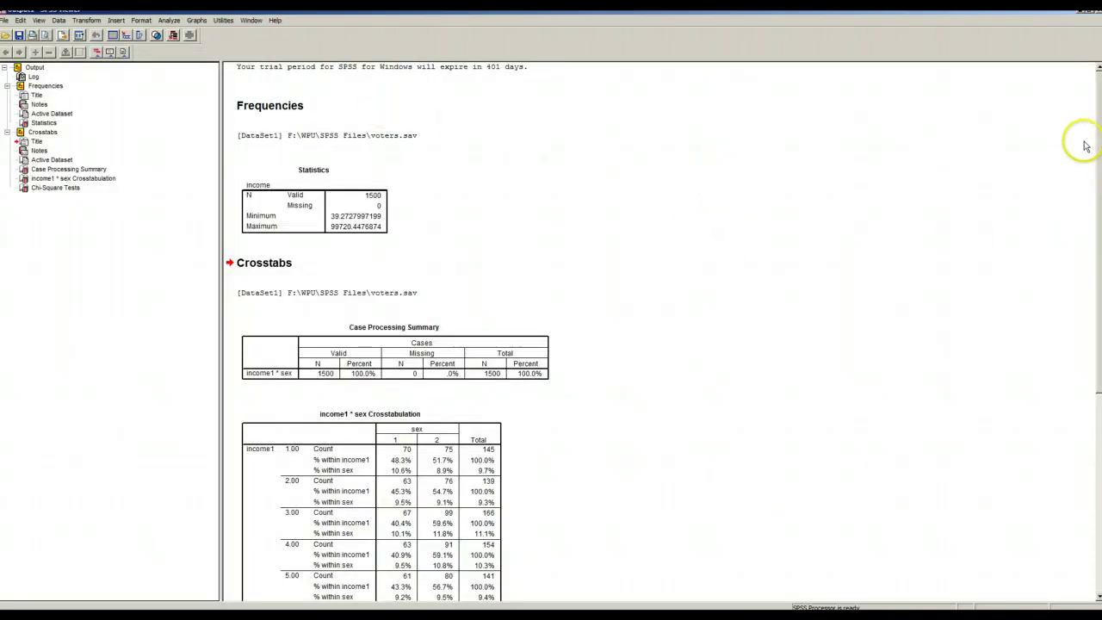
left_click_drag(1097, 140, 1097, 297)
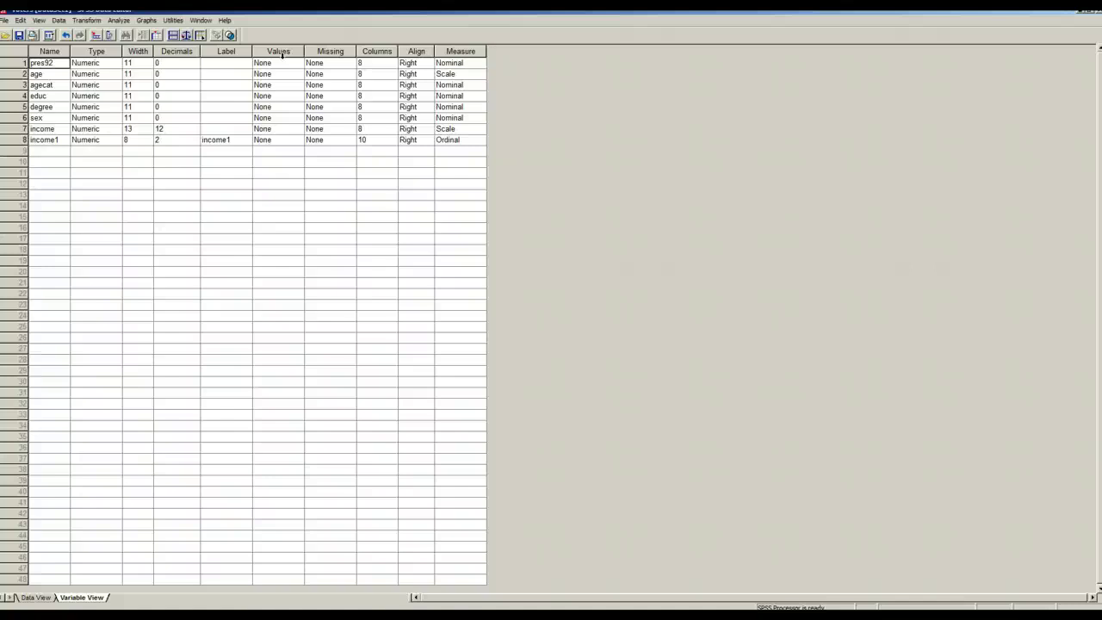
Step: Add the value label Male for value 1 of the sex variable
left_click(288, 121)
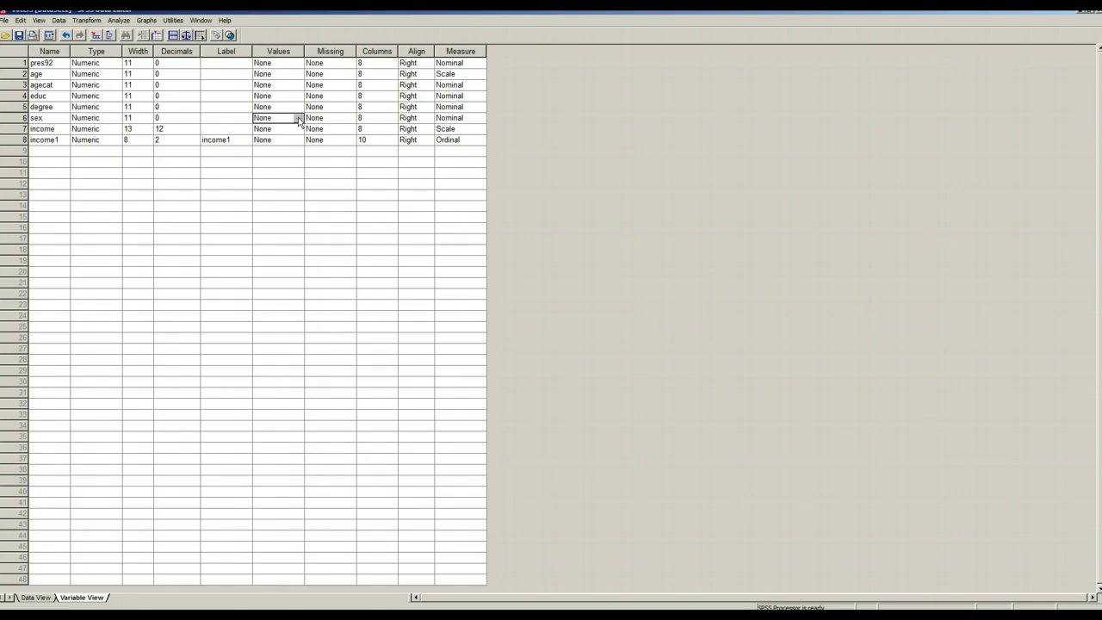
left_click(298, 119)
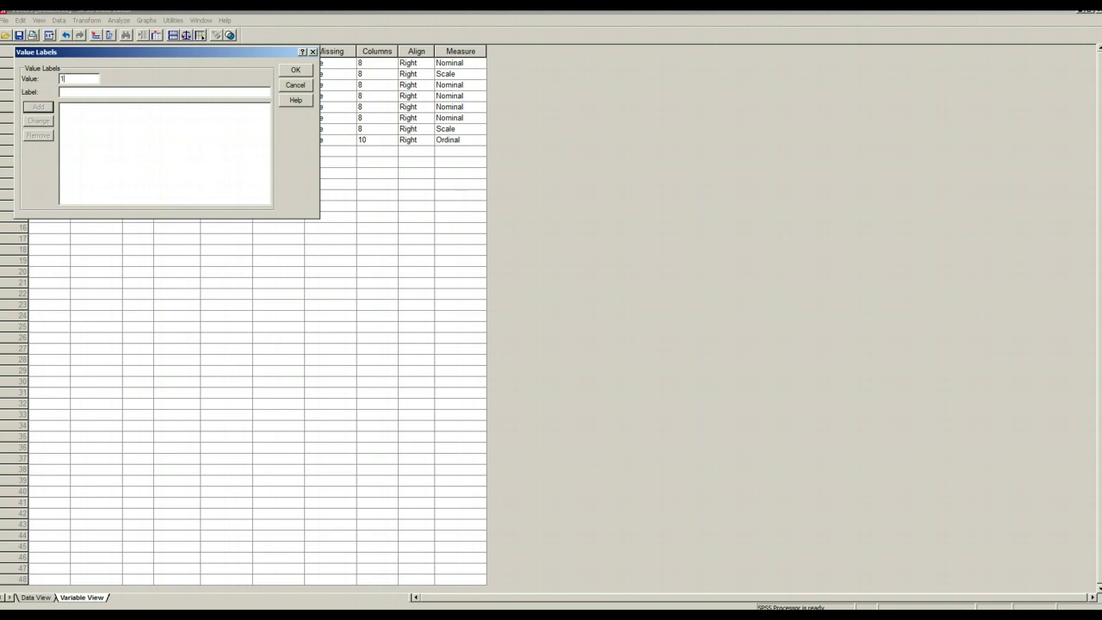
left_click(73, 92)
type("Male")
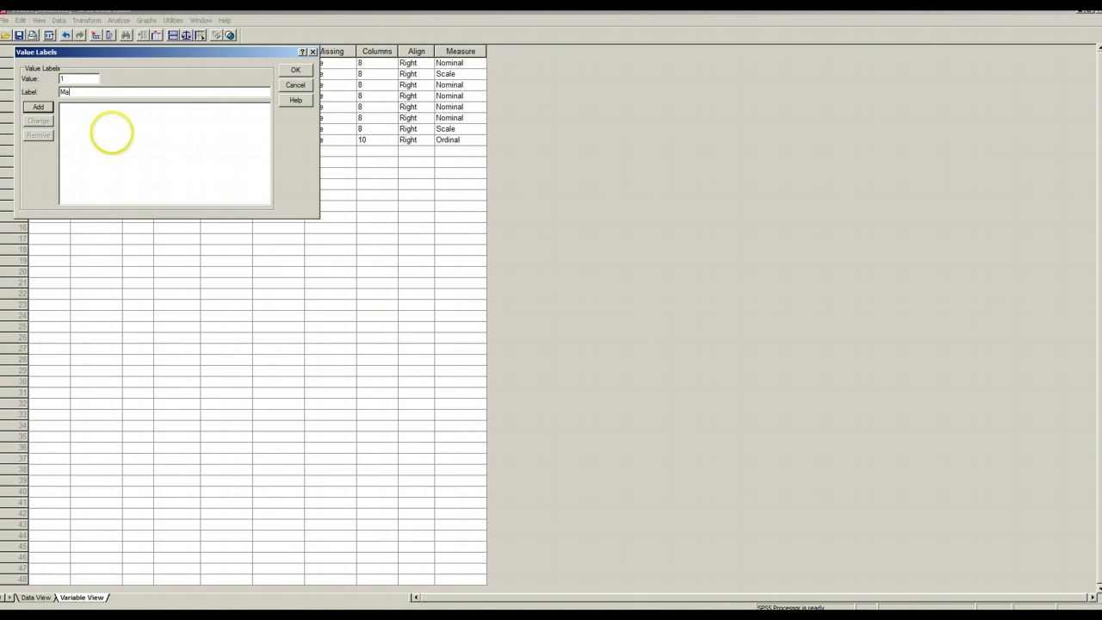
left_click(38, 107)
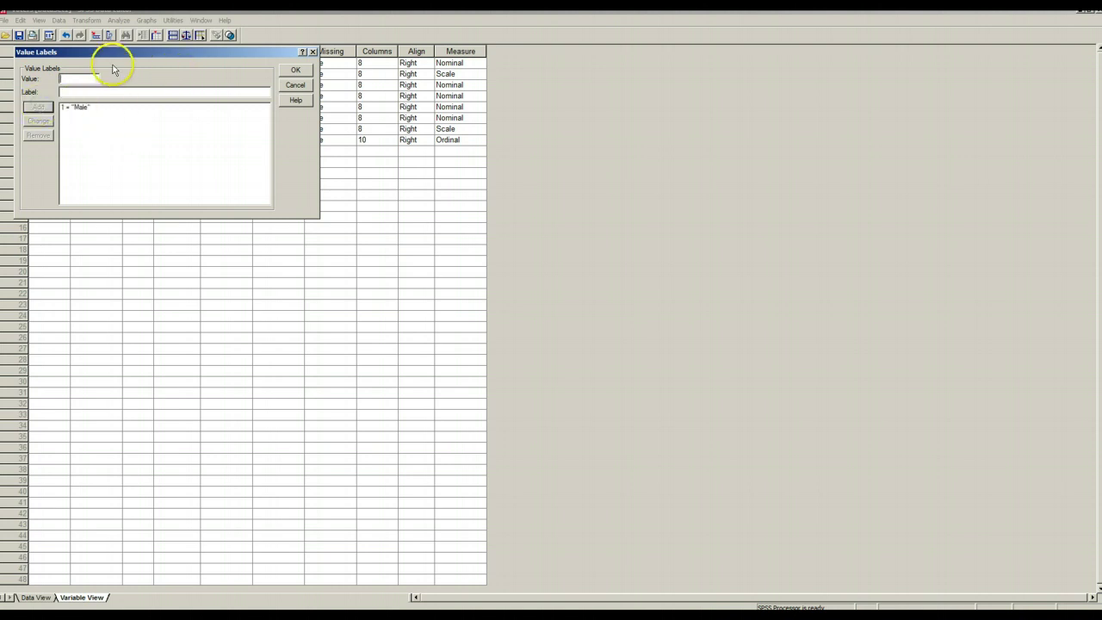
Step: Add the value label Female for value 2 of the sex variable, apply the labels and check them
type("2")
left_click(80, 92)
type("Female")
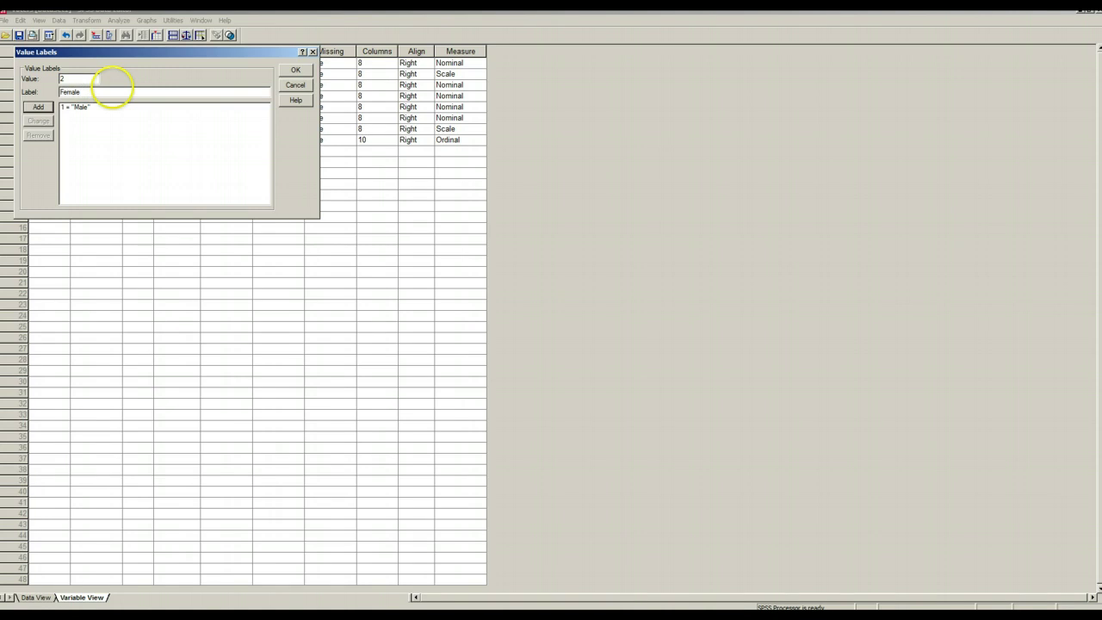
left_click(38, 107)
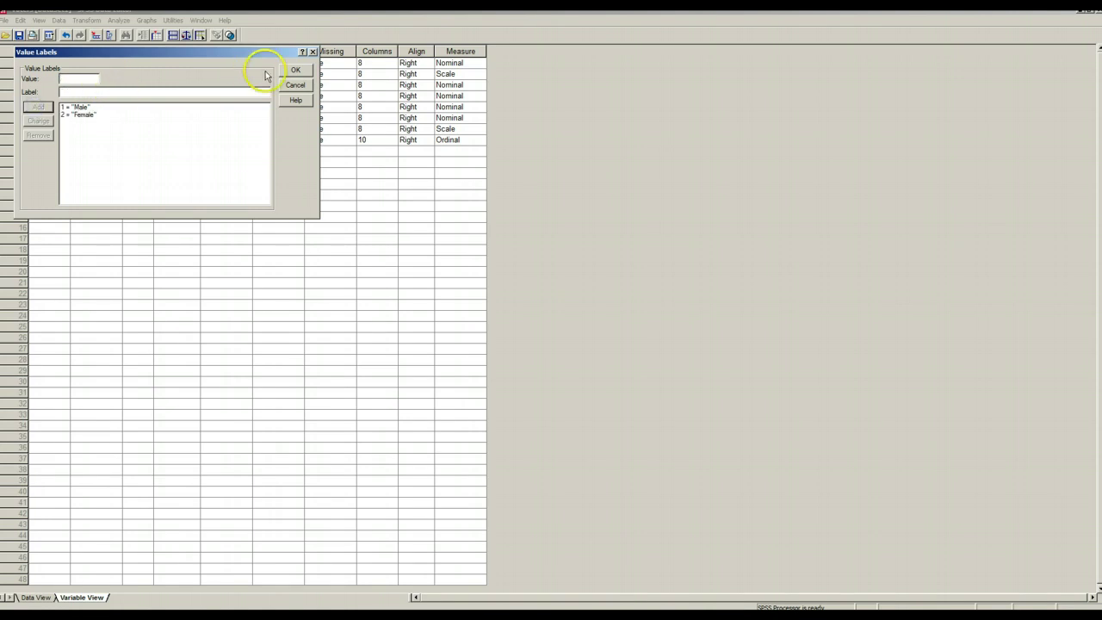
left_click(296, 71)
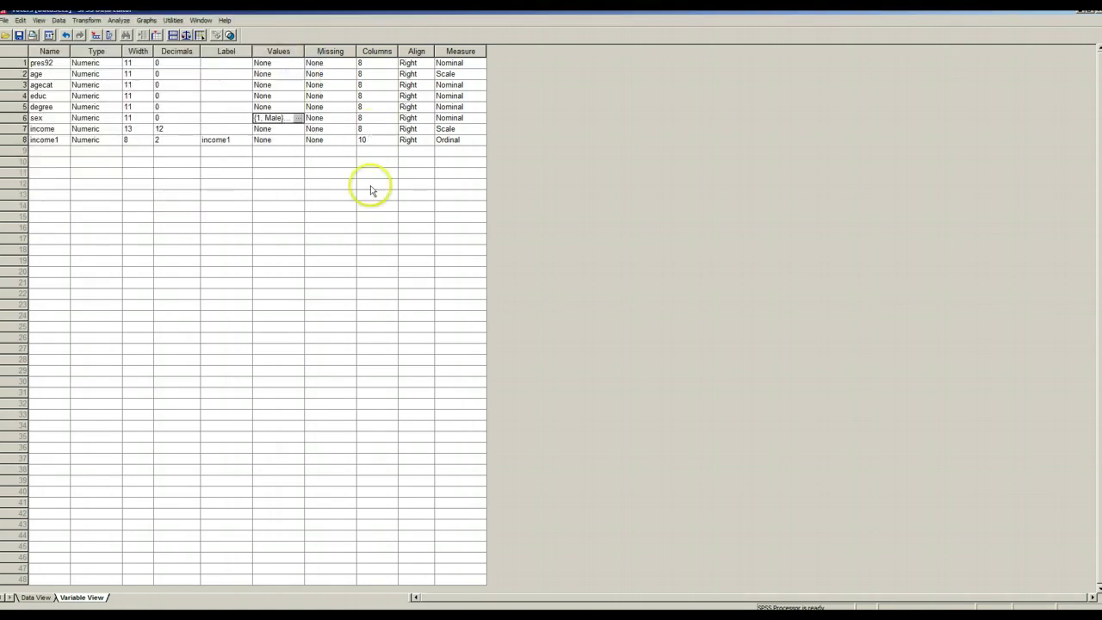
left_click(297, 117)
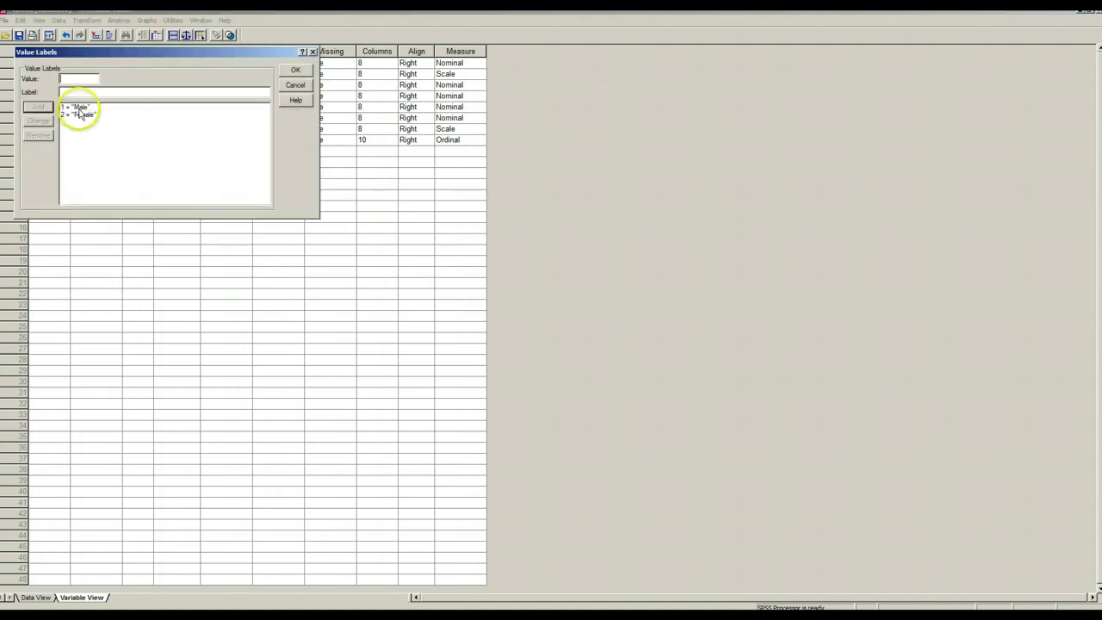
left_click(292, 69)
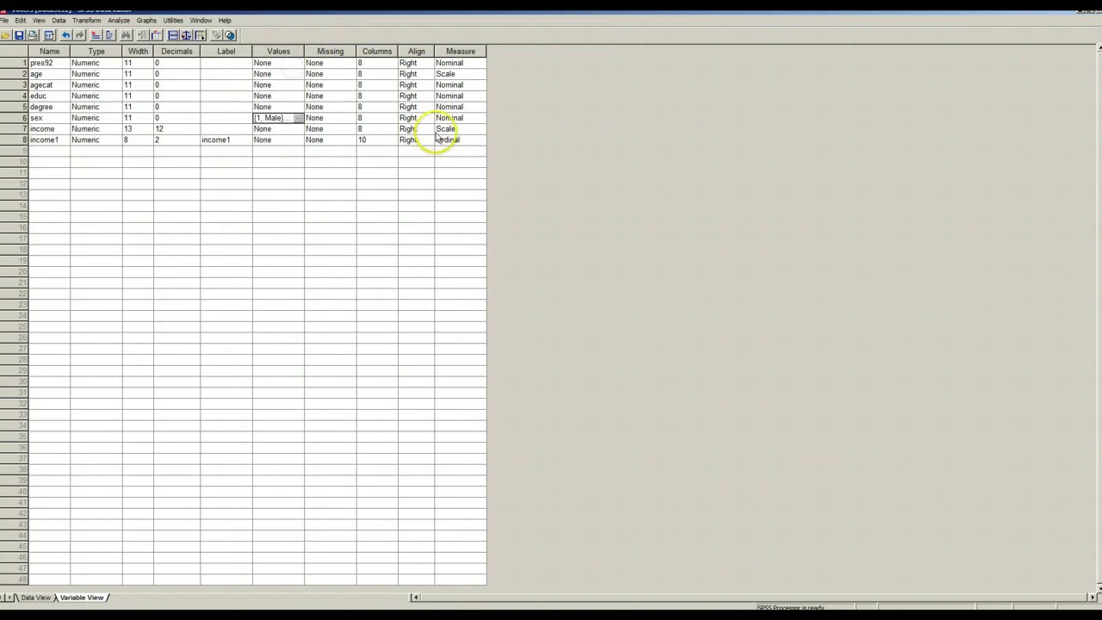
Step: For the income1 variable, label value 1 as "$1 - 10000" and value 2 as "$10001 - 20000"
left_click(277, 139)
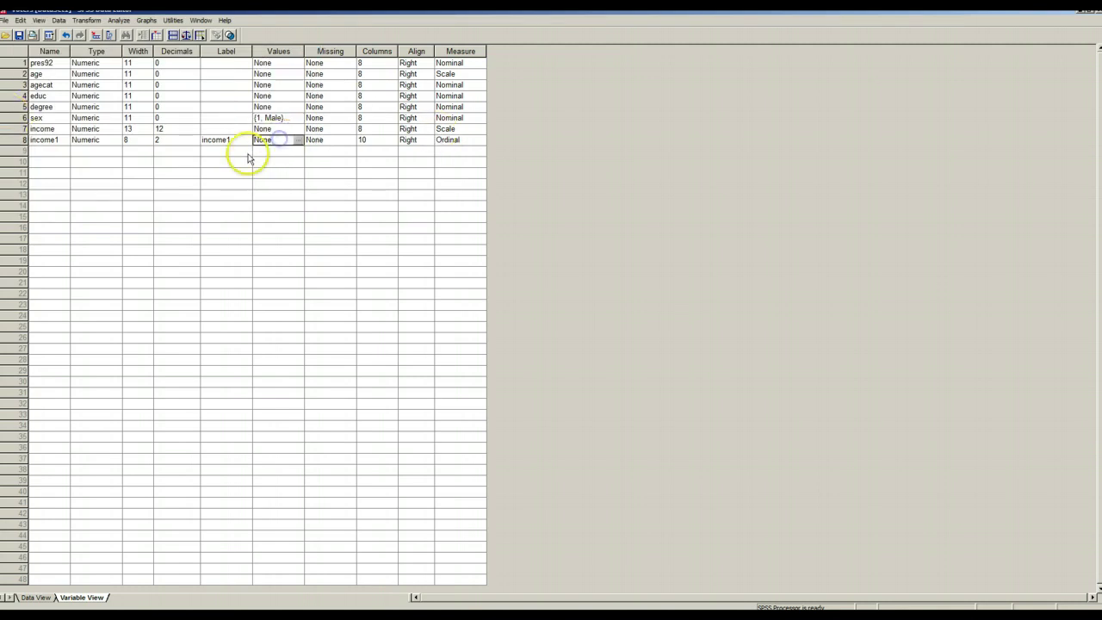
left_click(298, 140)
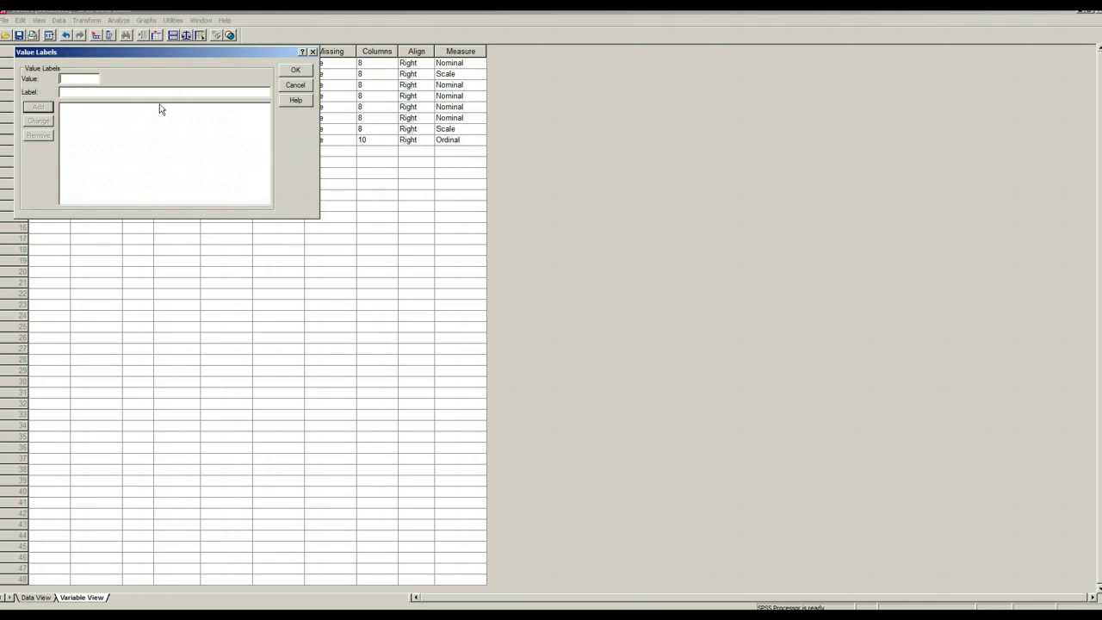
type("1")
left_click(65, 93)
type("S")
type("1")
type(" - 1000")
left_click(39, 108)
type("$10001 - 20000")
left_click(38, 107)
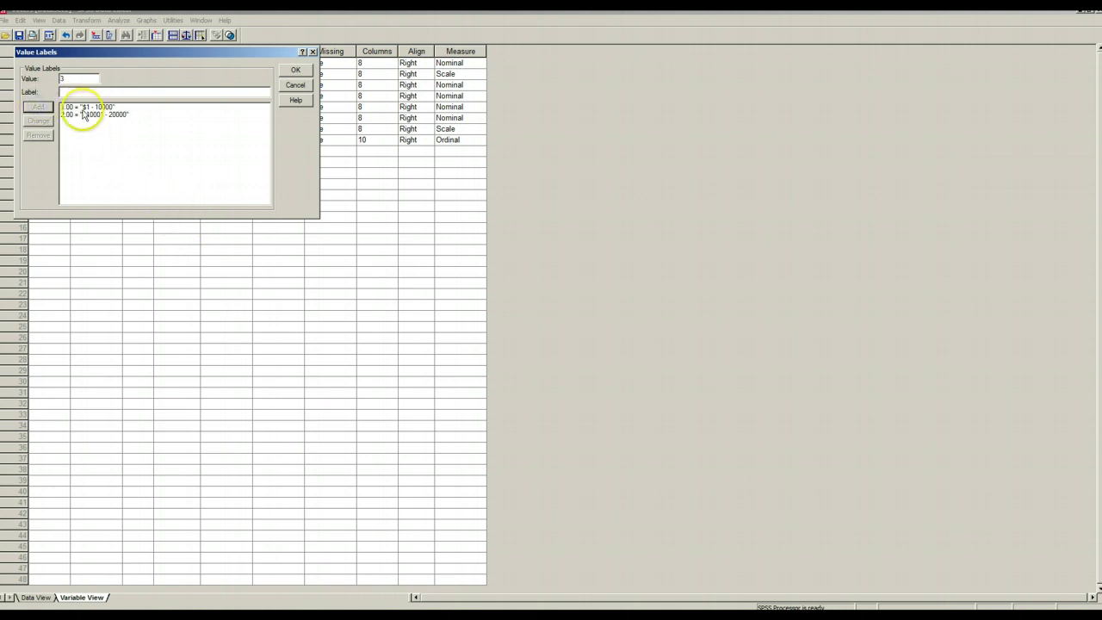
Step: Label income1 value 3 as "$20001 - 30000" and value 4 as "$30001 - 40000"
type("3")
left_click(79, 93)
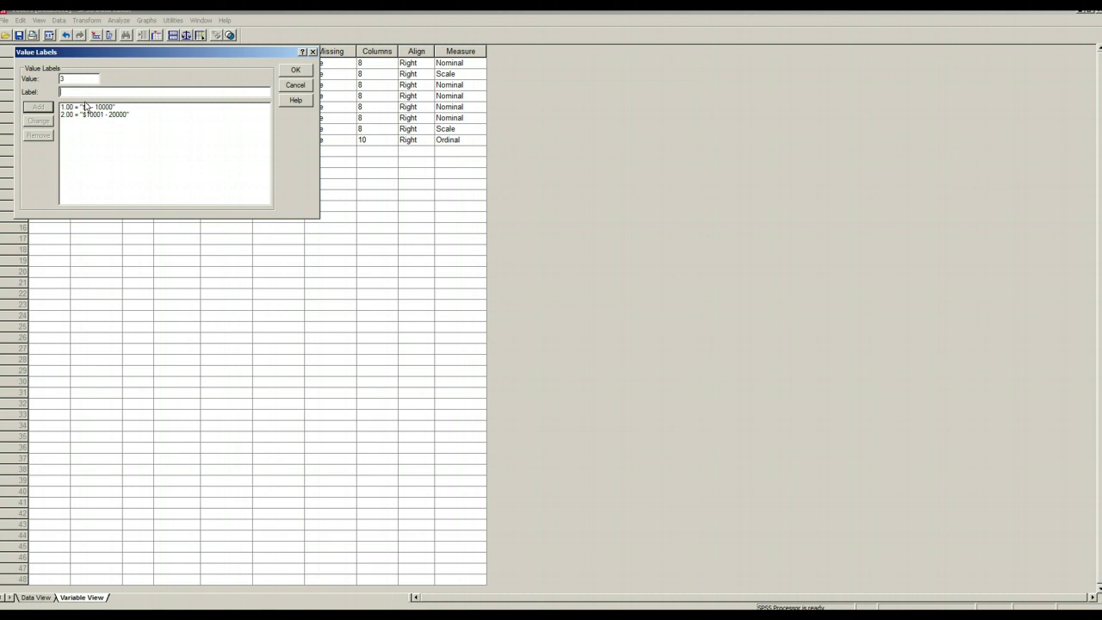
type("$20001 - 30000")
left_click(43, 109)
left_click(70, 81)
type("4")
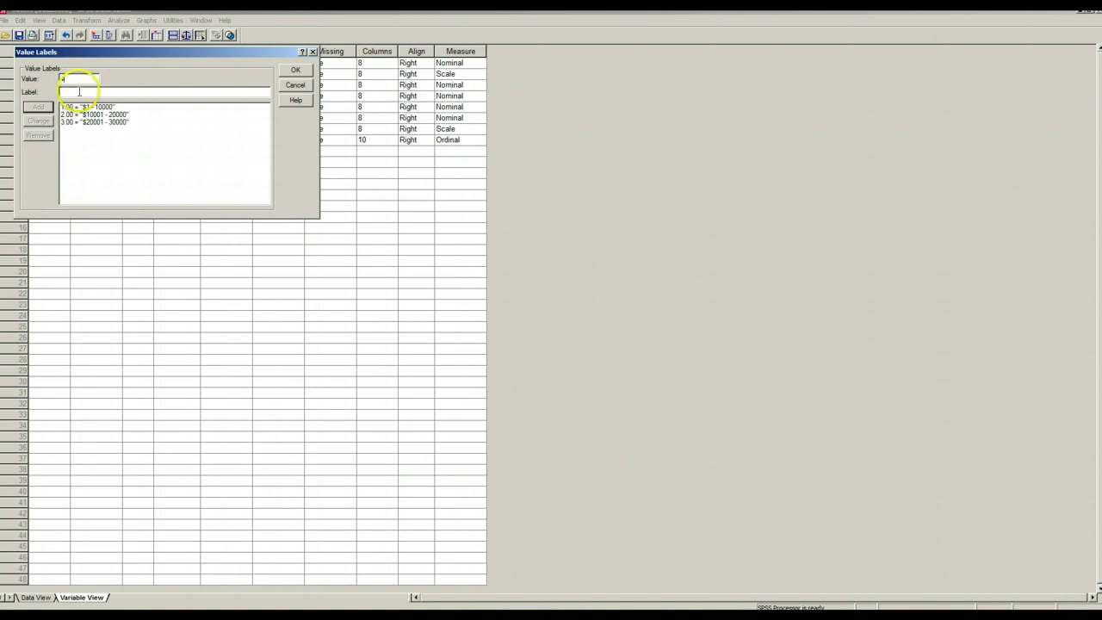
left_click(72, 91)
type("$30001")
type("- 4000")
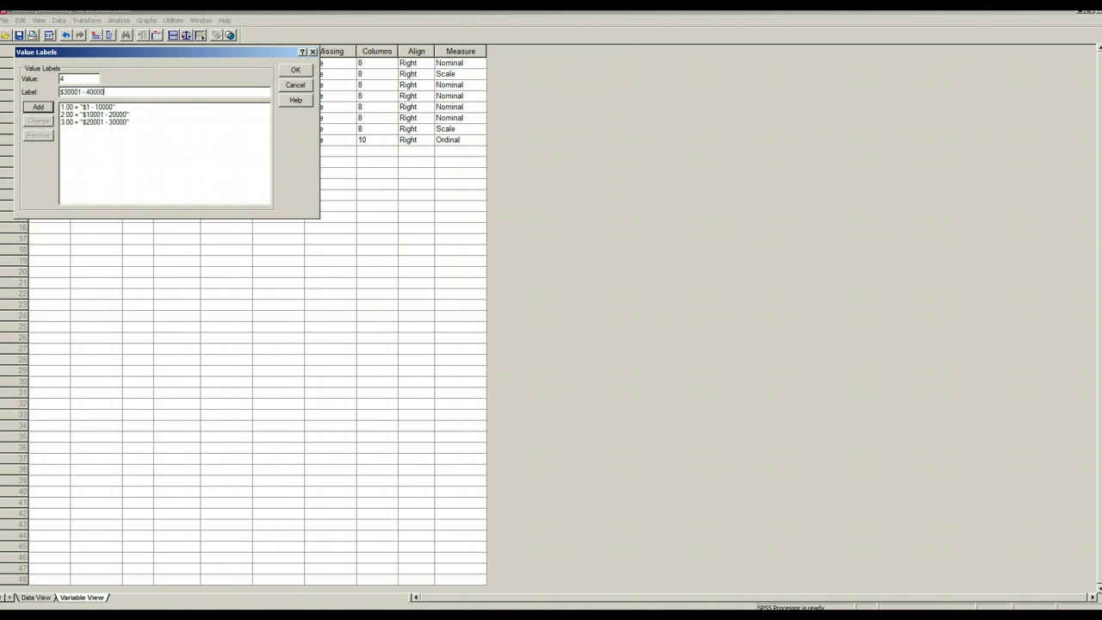
type("0")
left_click(37, 106)
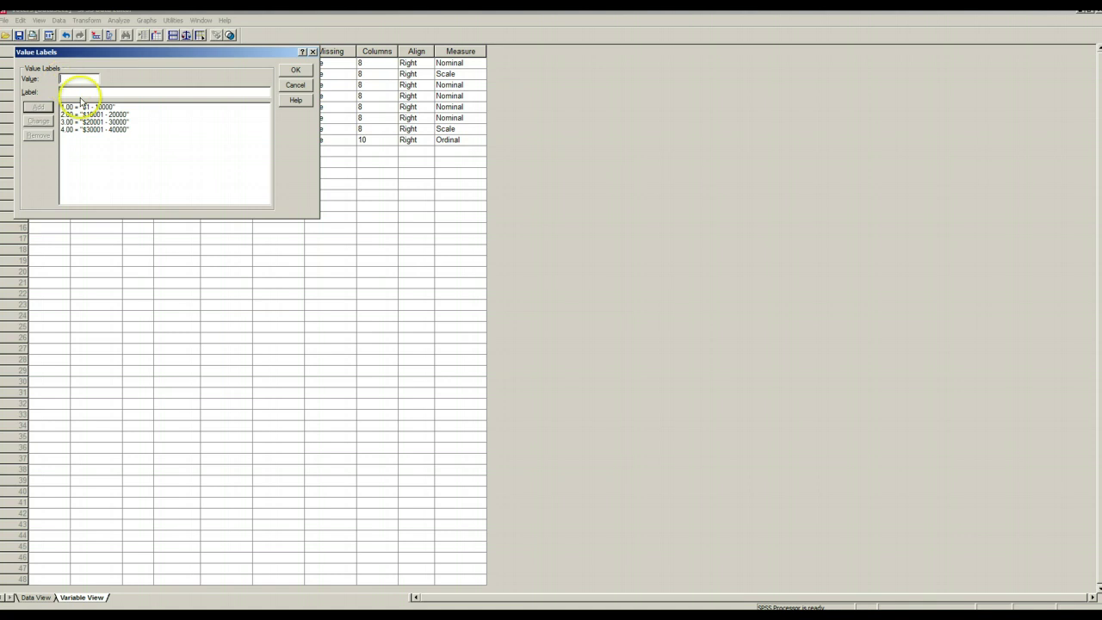
Step: Label income1 value 5 as "$40001 - 50000" and value 6 as "$50001 - 60000"
type("5.00 = \"")
type("$")
type("40")
type("00")
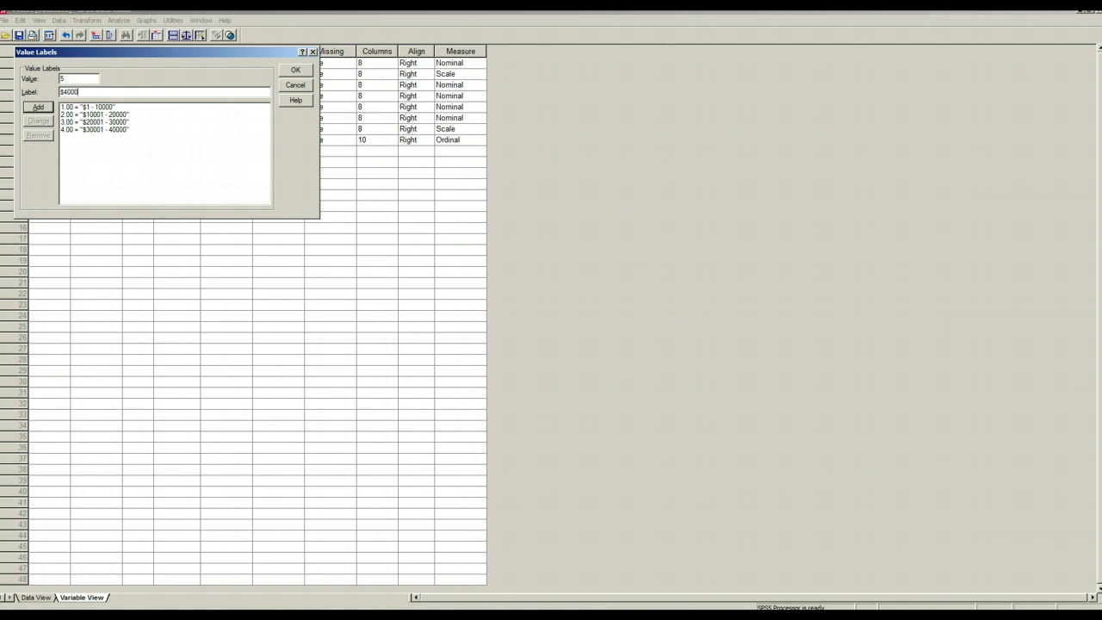
type("1 - 50000")
left_click(39, 107)
type("6")
key("Tab")
type("$50001 - 60000")
left_click(38, 107)
Step: Label income1 value 7 as "$60001 - 70000" and value 8 as "$70001 - 80000"
left_click(76, 80)
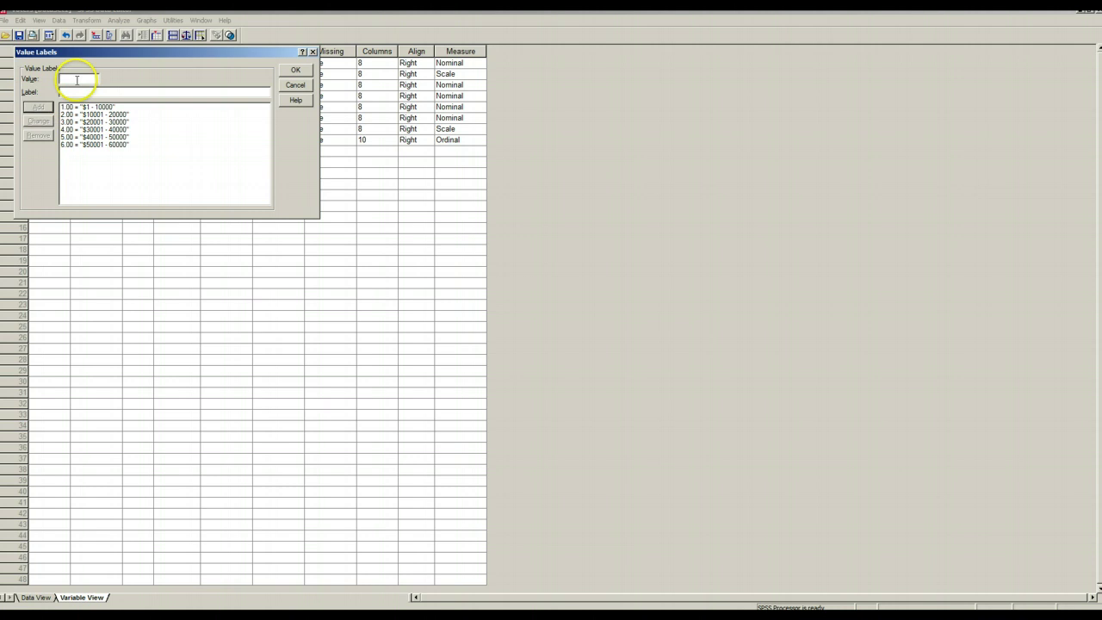
type("7")
key("Tab")
type("$60001 - 70000")
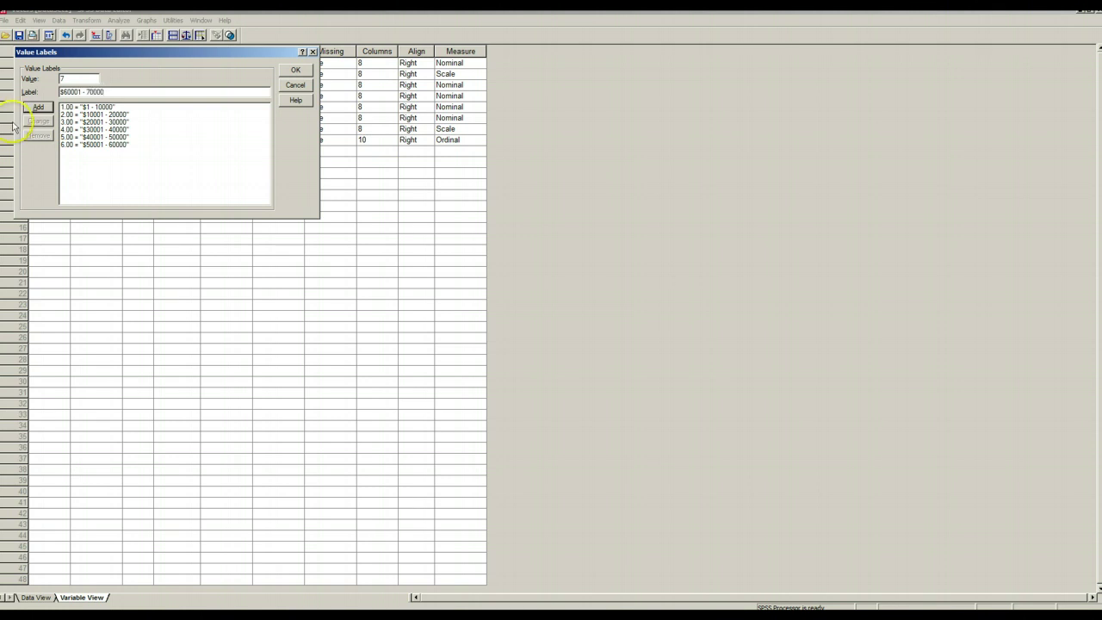
left_click(39, 106)
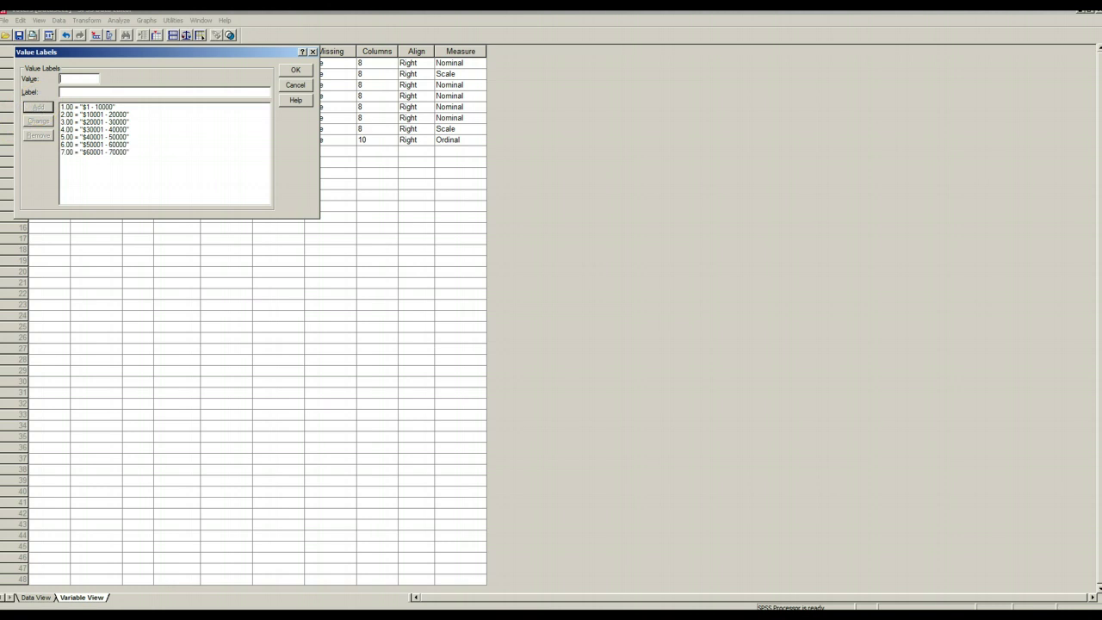
type("8")
left_click(74, 91)
type("$70001 - 80000")
left_click(38, 106)
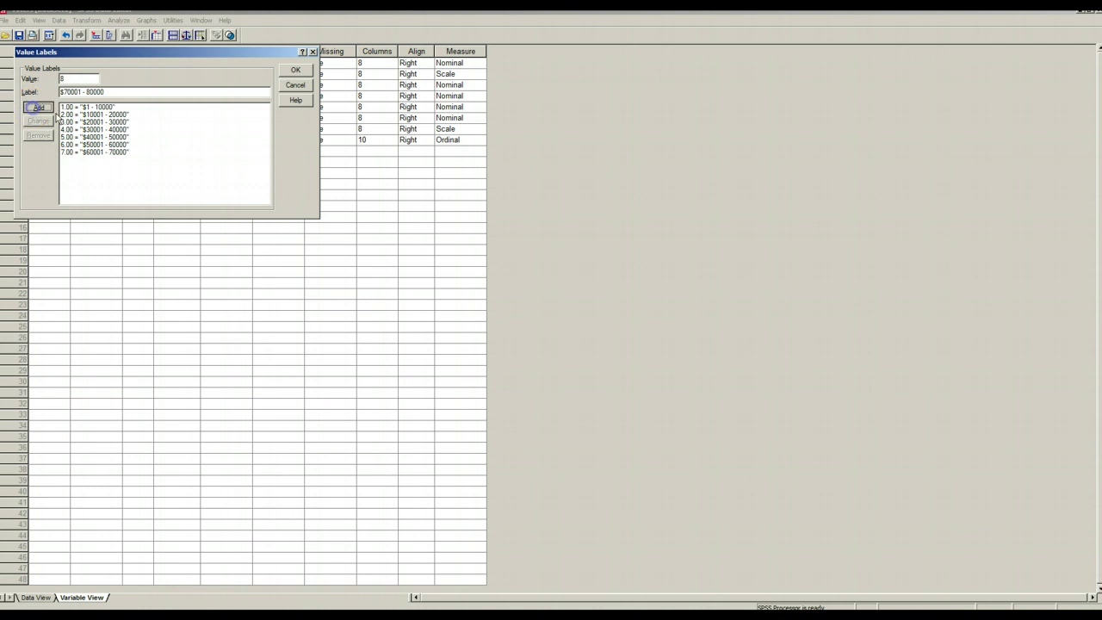
Step: Add the income1 value label "$80001 - 90000" for value 9
left_click(83, 78)
type("9")
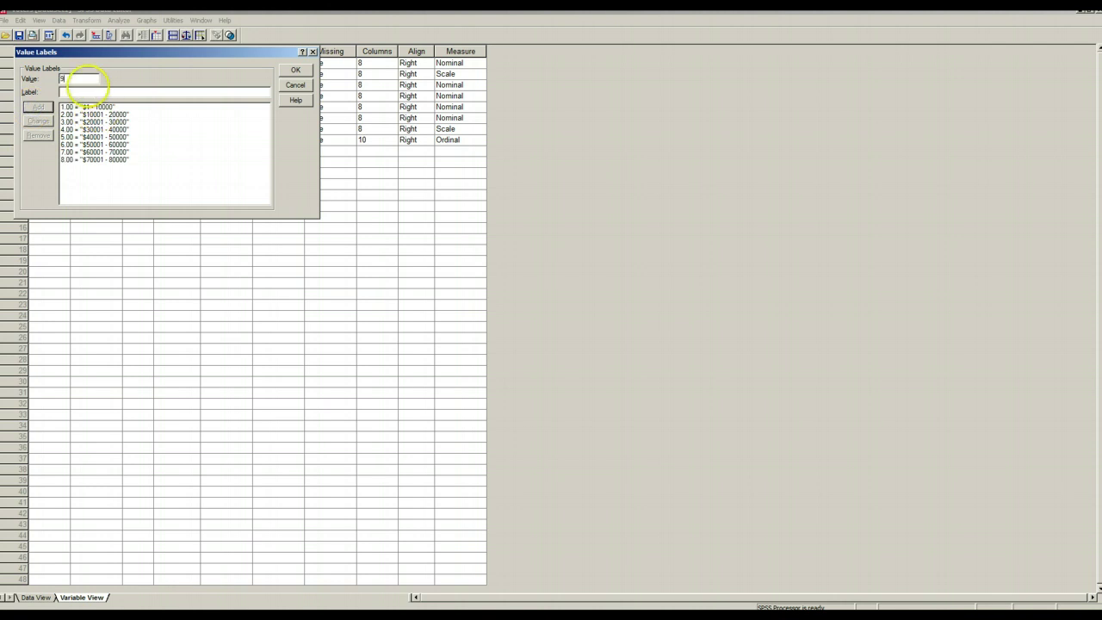
left_click(86, 91)
type("$80001 - 90000")
left_click(33, 109)
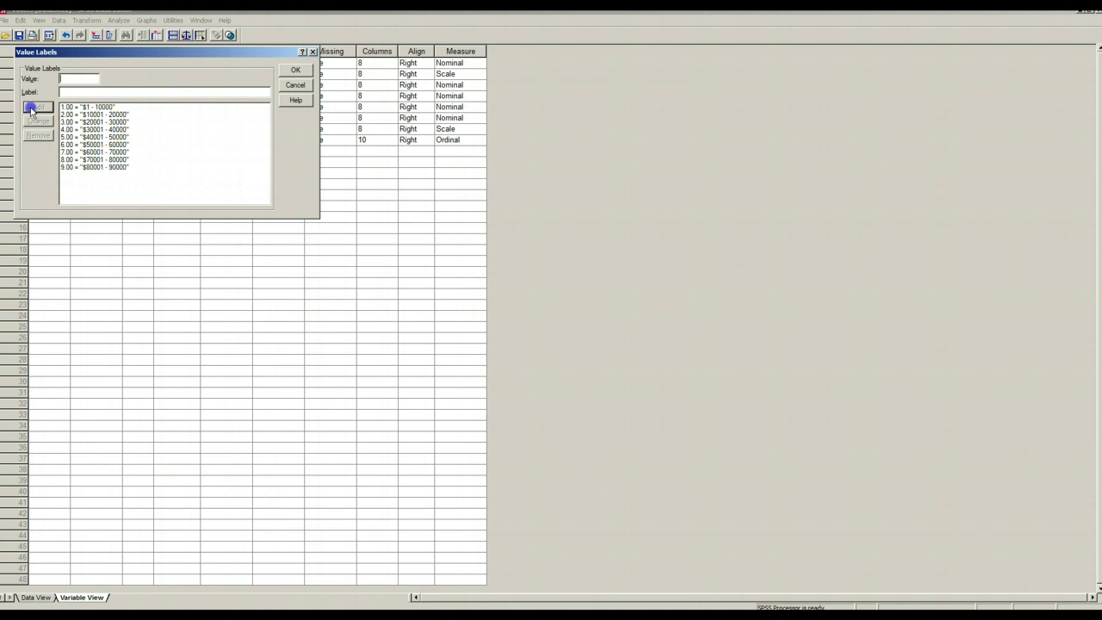
Step: Add the income1 value label "$90001 - 100000" for value 10 and apply all the labels
left_click(66, 81)
type("10")
left_click(65, 90)
left_click(35, 125)
type("$90001 - 100000")
left_click(39, 107)
left_click(292, 70)
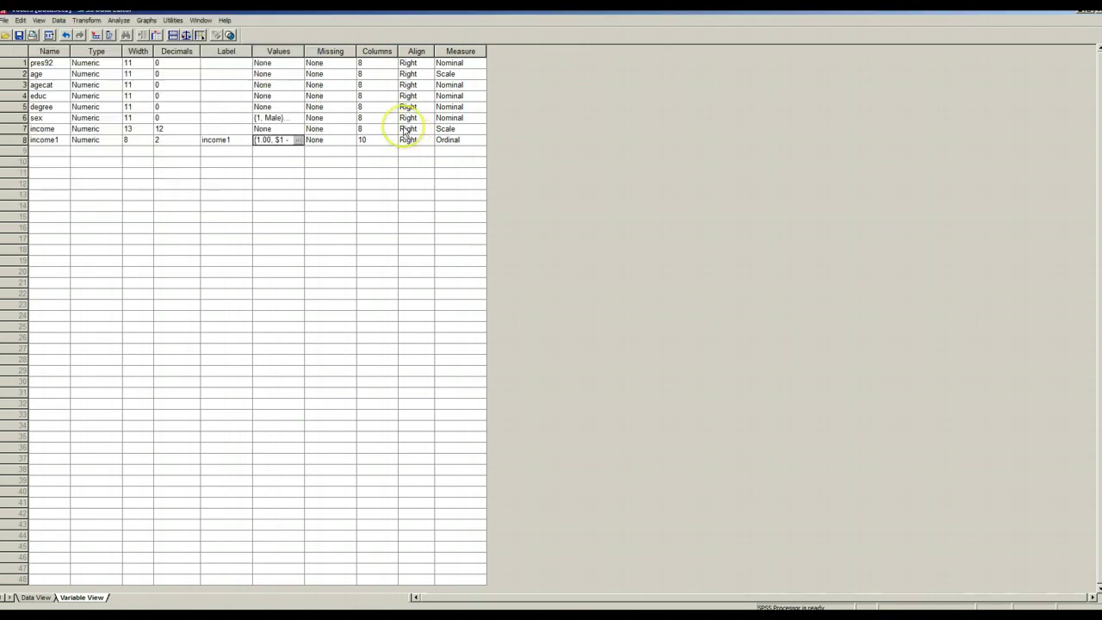
Step: Rerun the crosstab of income1 in rows by sex in columns with the existing settings
left_click(119, 21)
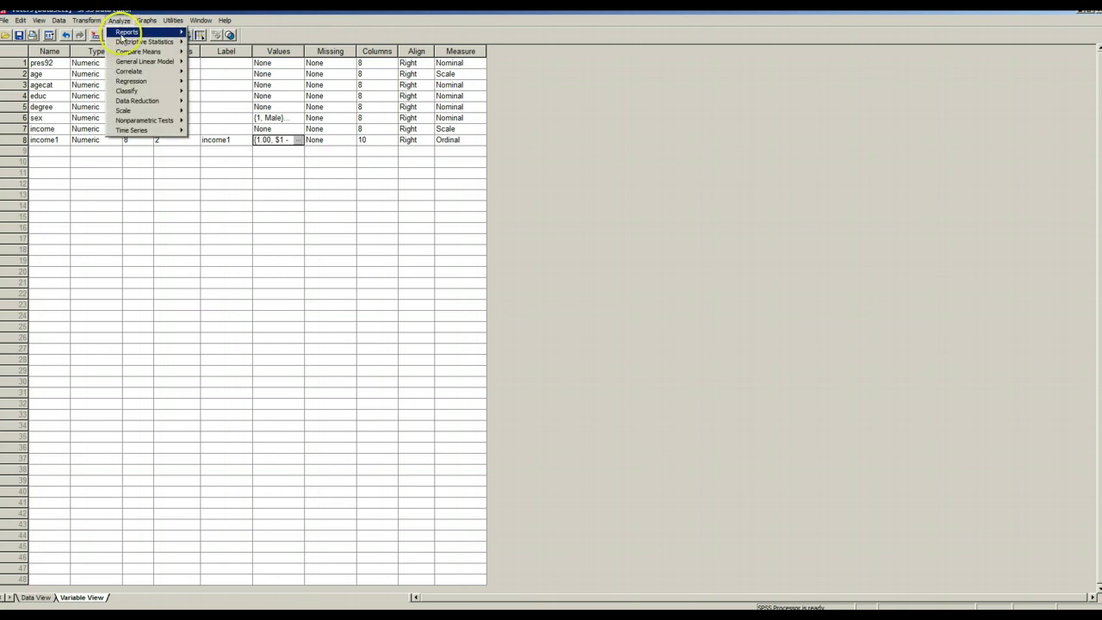
mouse_move(146, 42)
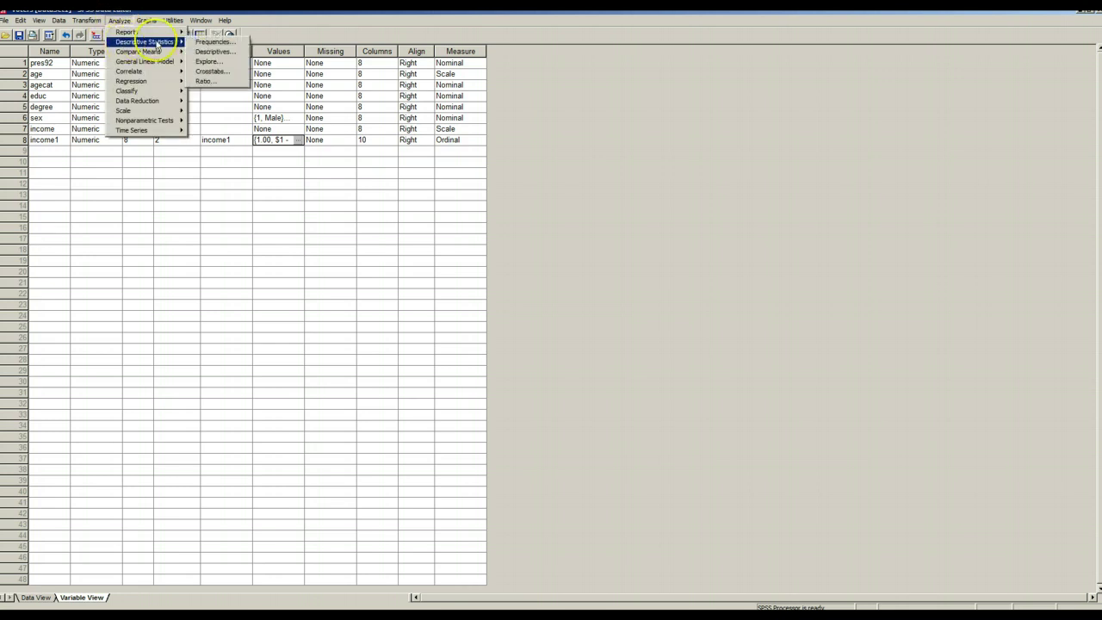
left_click(211, 71)
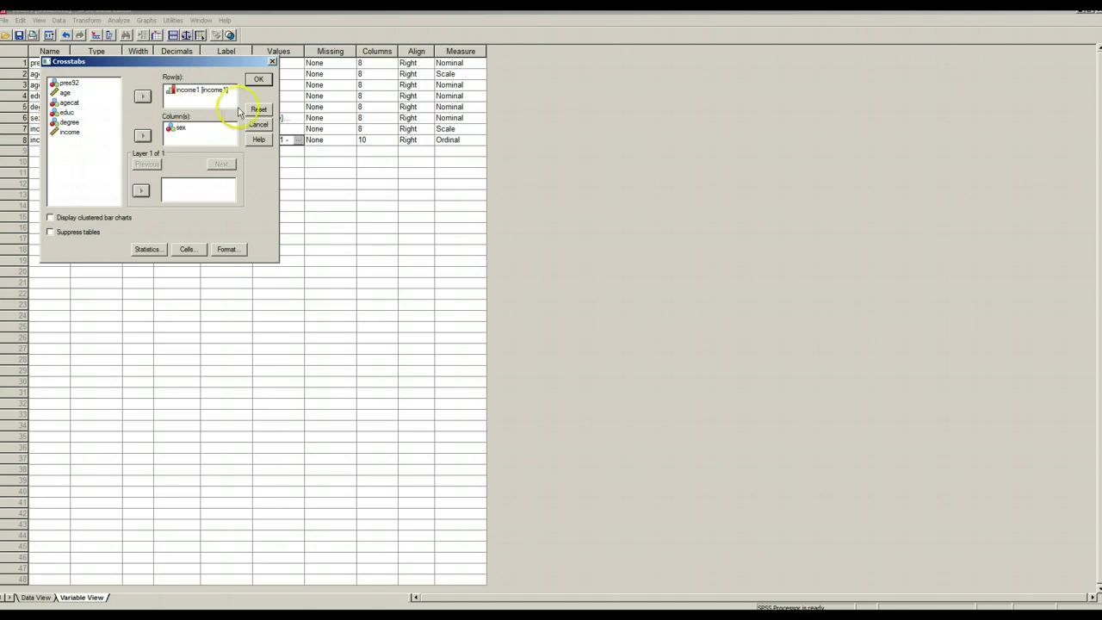
left_click(260, 80)
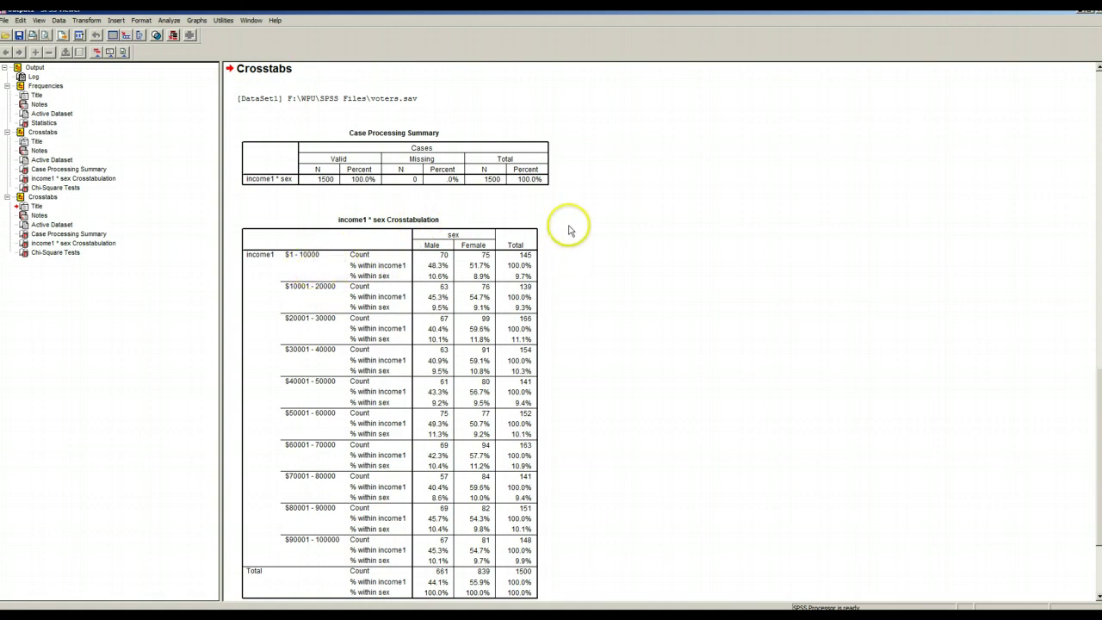
Step: Compare the labelled income1 by sex crosstabulation and its chi-square tests with the earlier unlabelled output
scroll(575, 235, "down", 3)
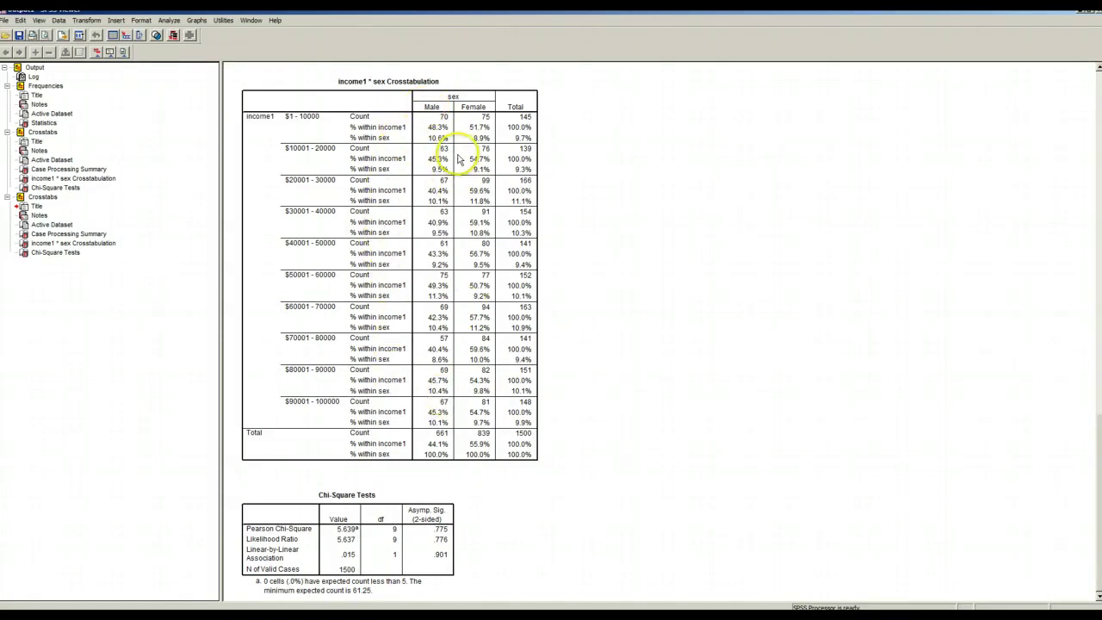
scroll(611, 206, "down", 10)
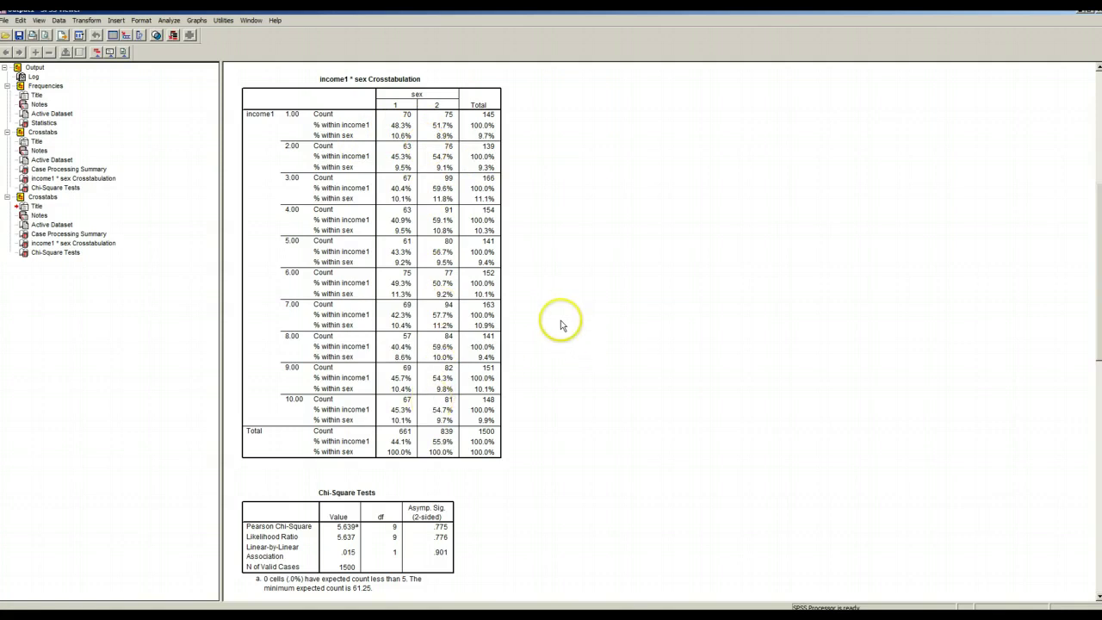
scroll(562, 326, "down", 10)
scroll(558, 320, "down", 3)
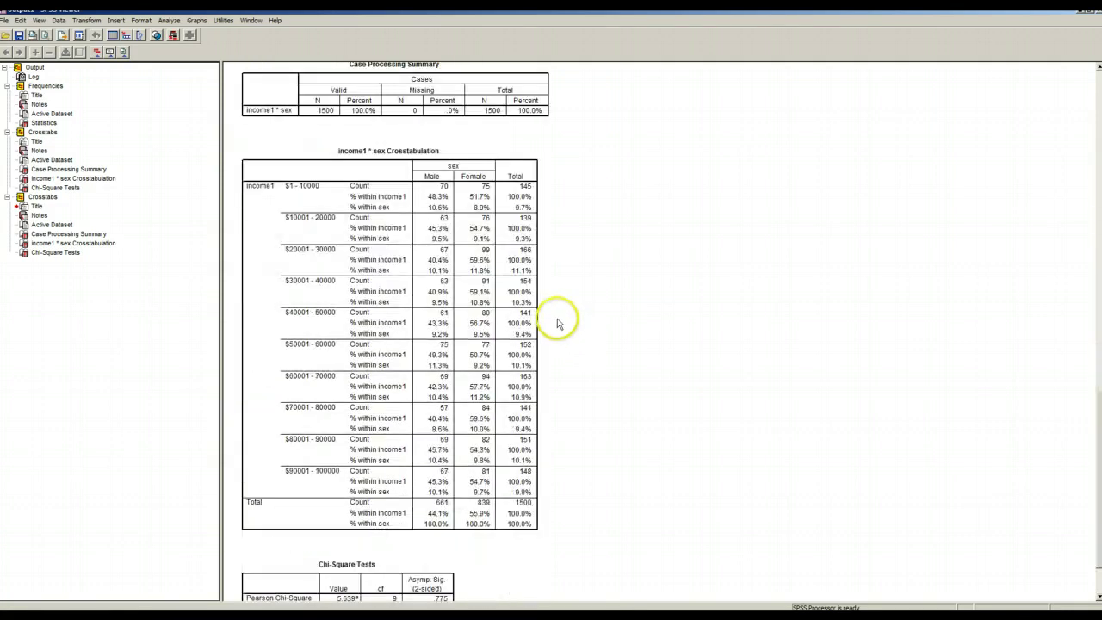
scroll(590, 322, "down", 2)
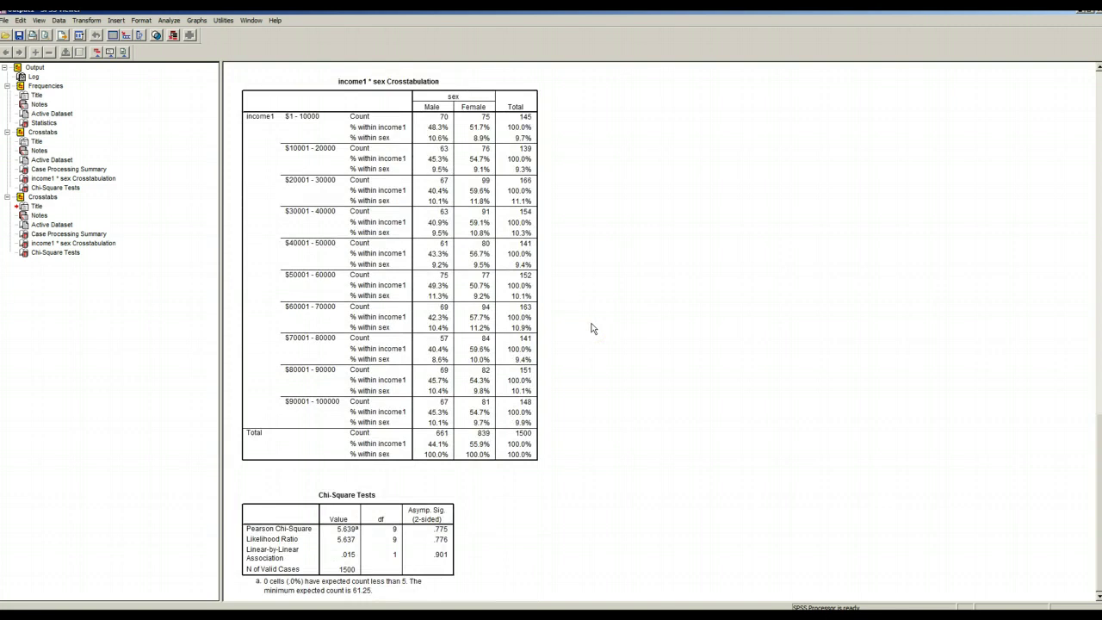